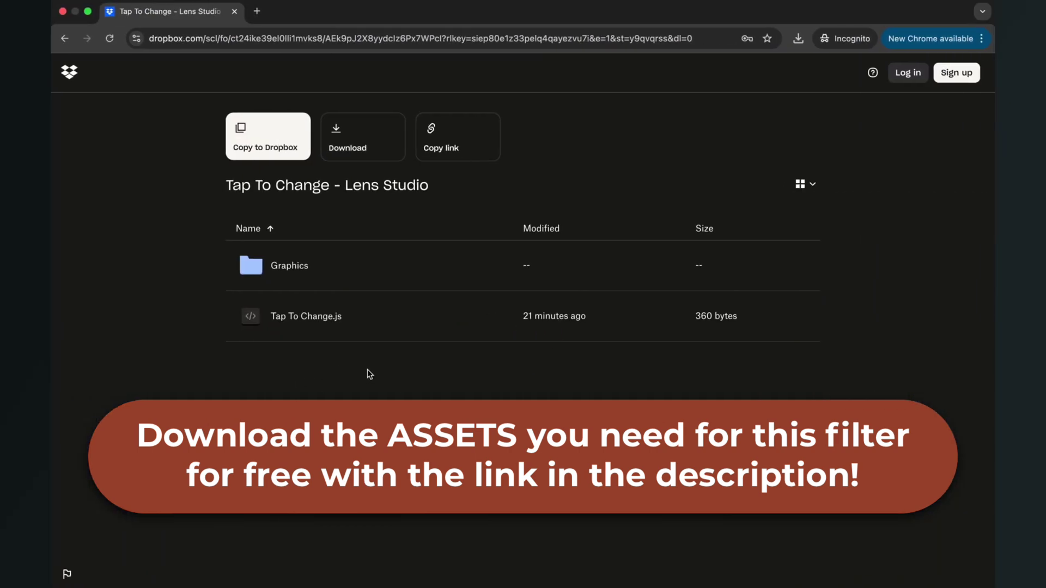
mouse_move(306, 326)
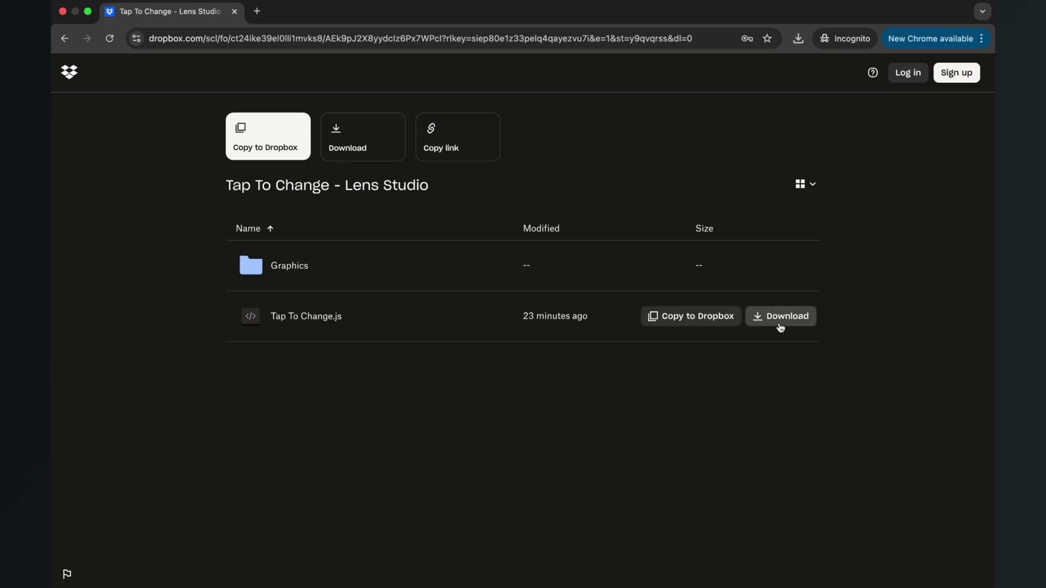
mouse_move(399, 284)
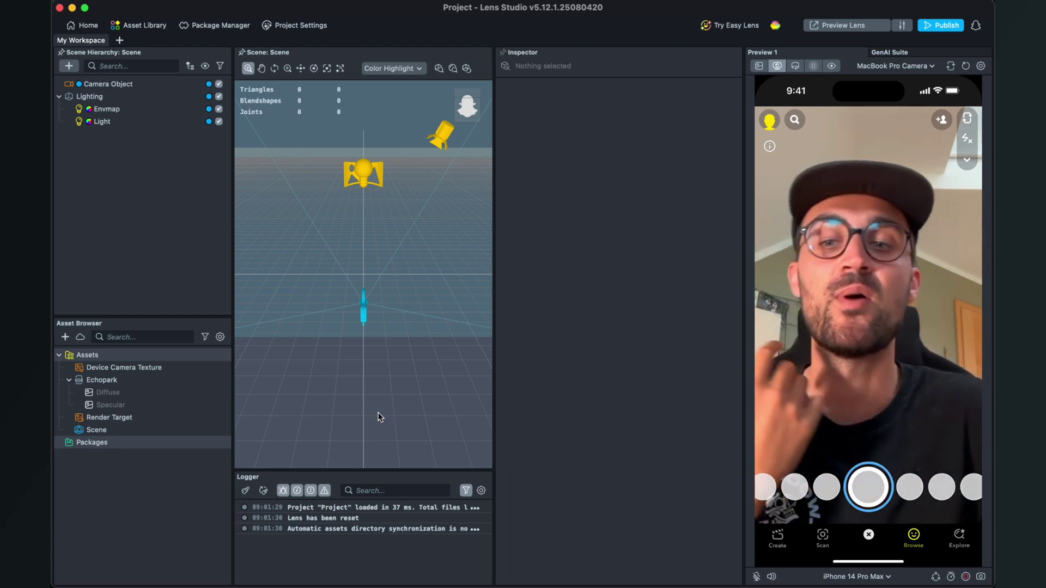
- Import Tap To Change.js and the Frame 1, Frame 2 and Frame 3 images from the Graphics folder into the project's assets
key("super+Tab")
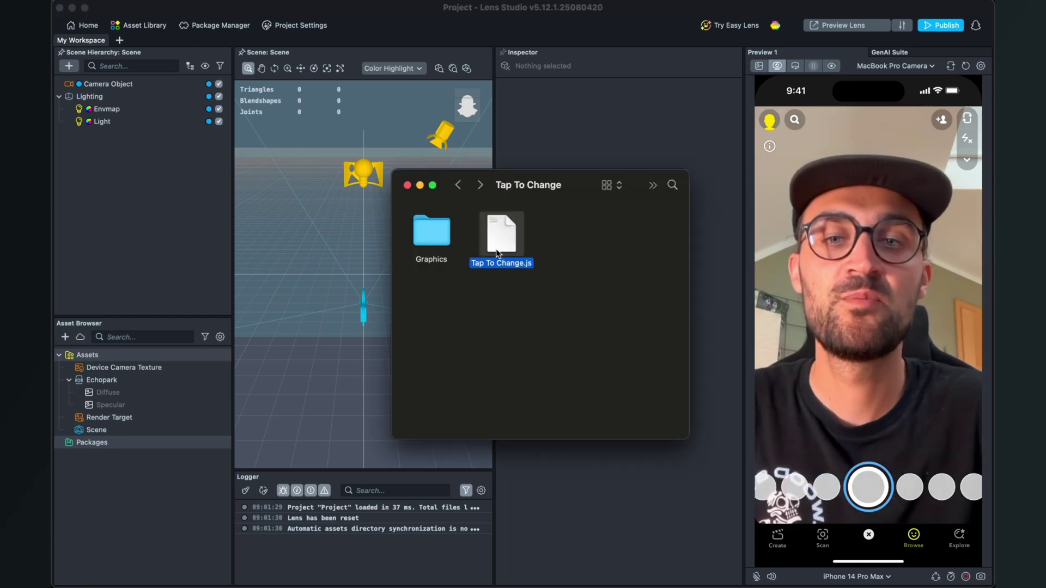
left_click_drag(499, 244, 129, 496)
double_click(437, 250)
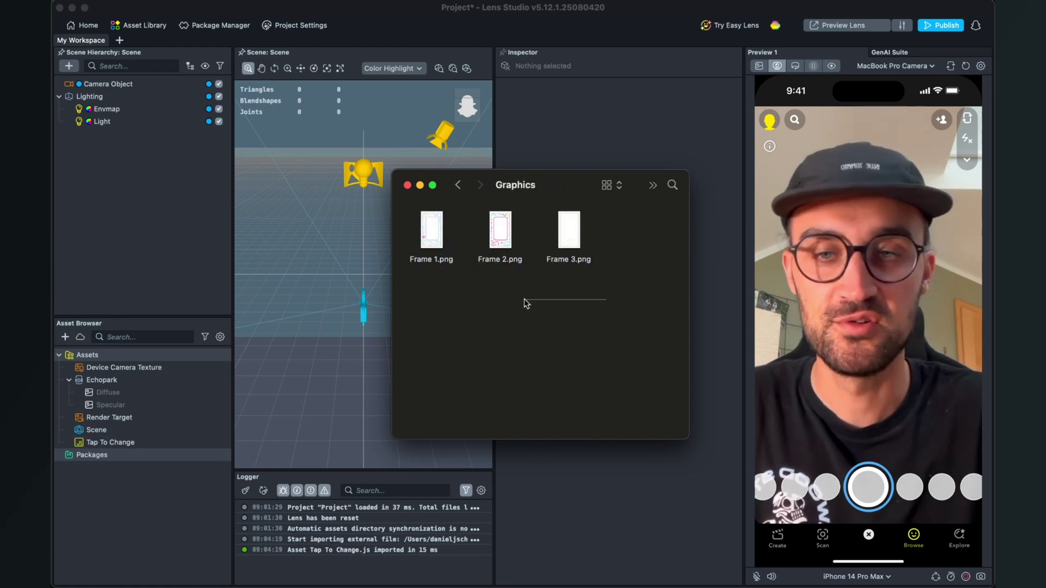
left_click_drag(507, 300, 147, 512)
left_click(627, 486)
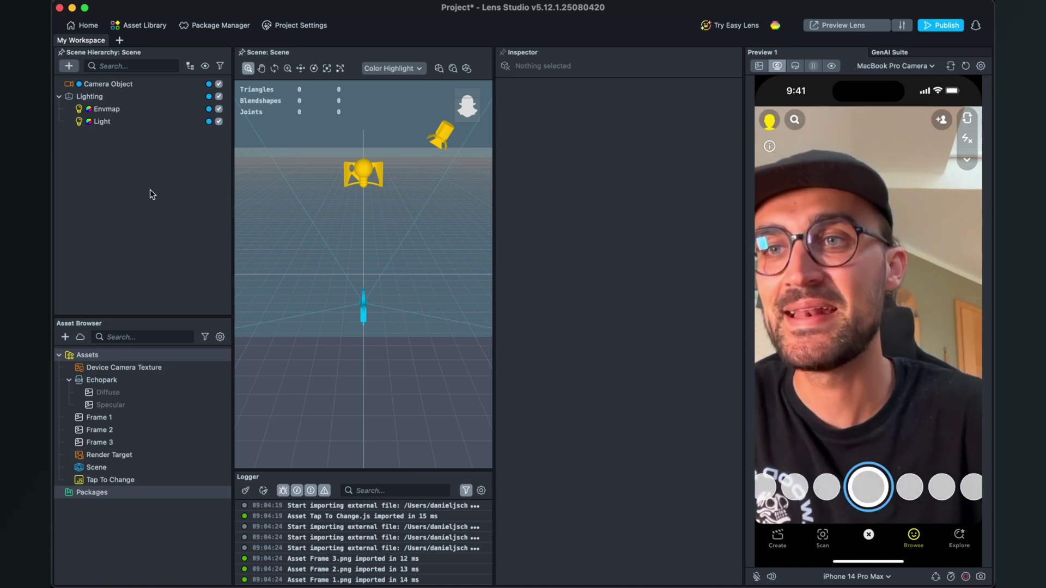
- Add a Screen Image object to the scene and name it Screen Image 1
left_click(68, 66)
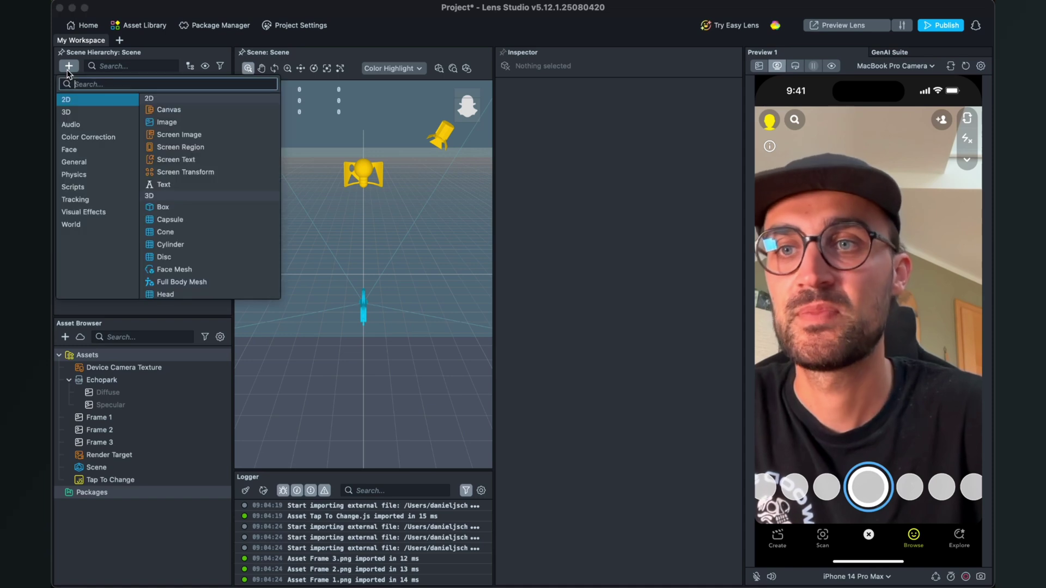
left_click(183, 135)
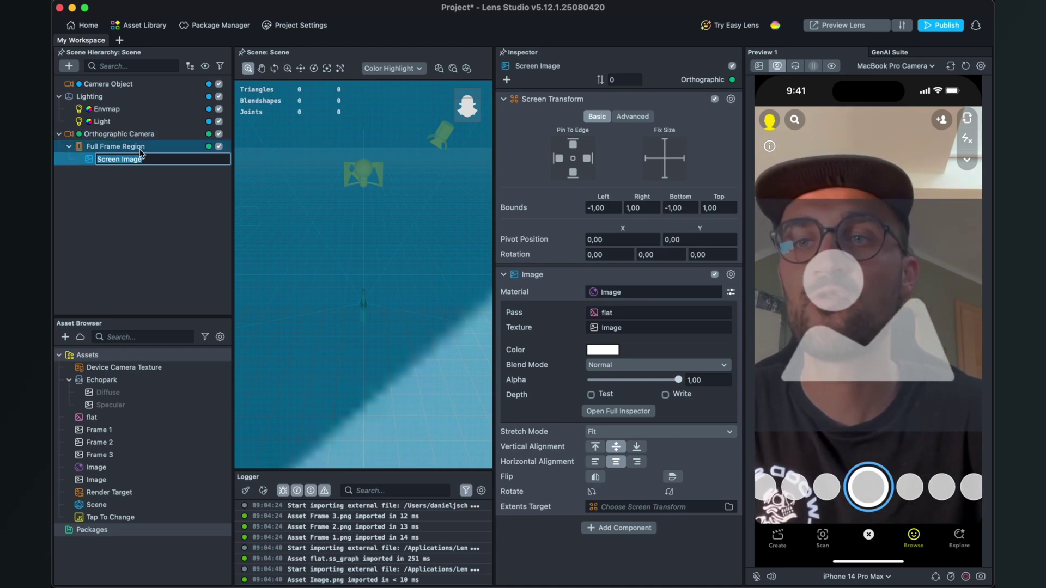
left_click(160, 158)
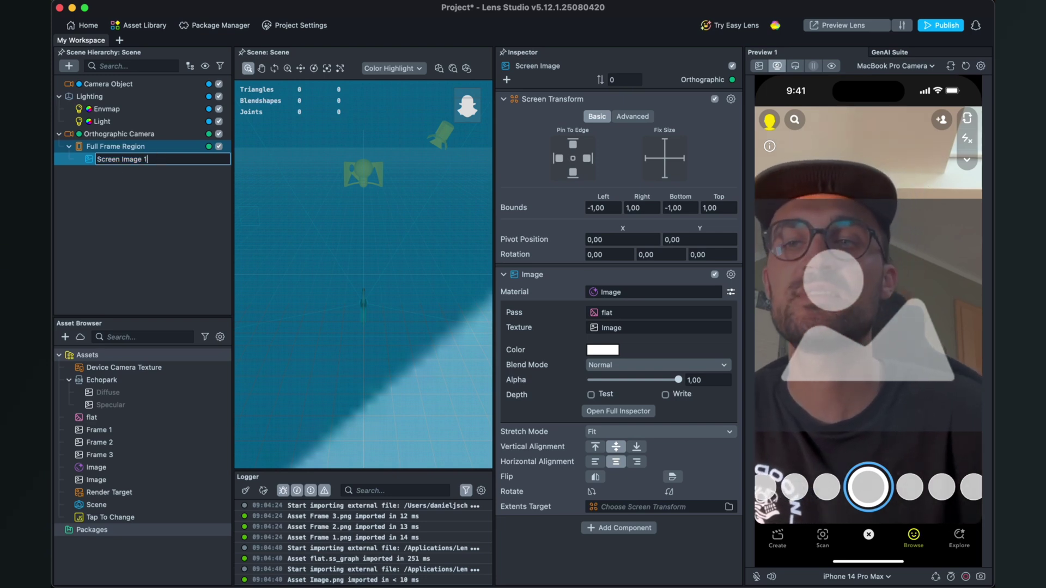
key("Return")
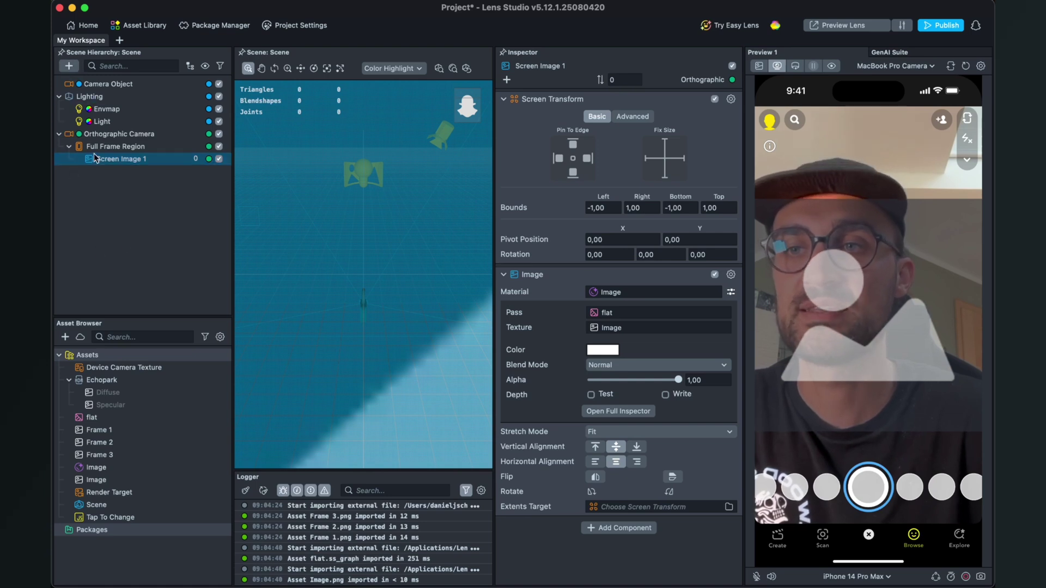
- Add a second Screen Image under Full Frame Region and name it Screen Image 2
left_click(115, 146)
left_click(69, 66)
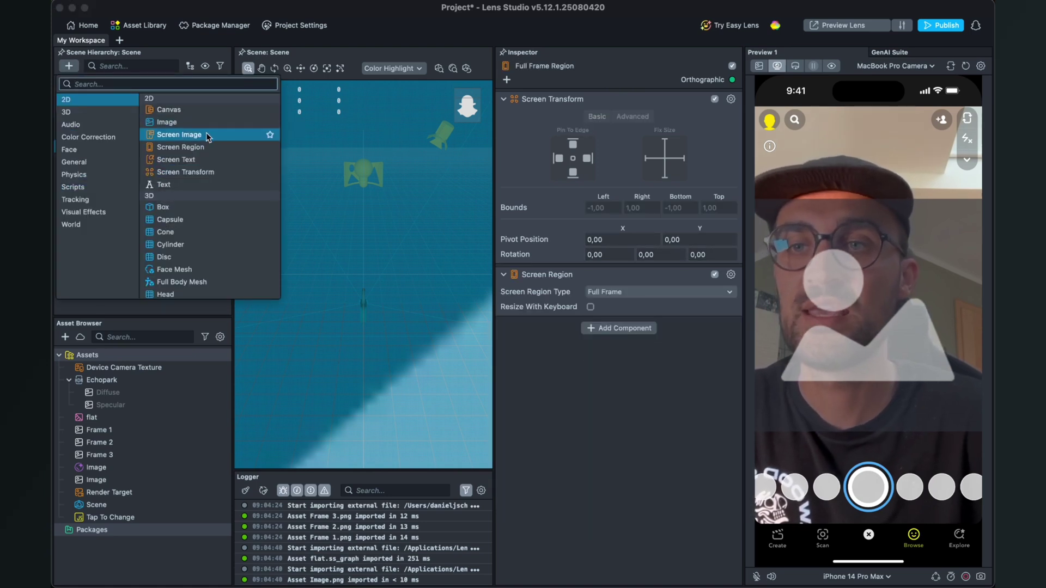
left_click(200, 135)
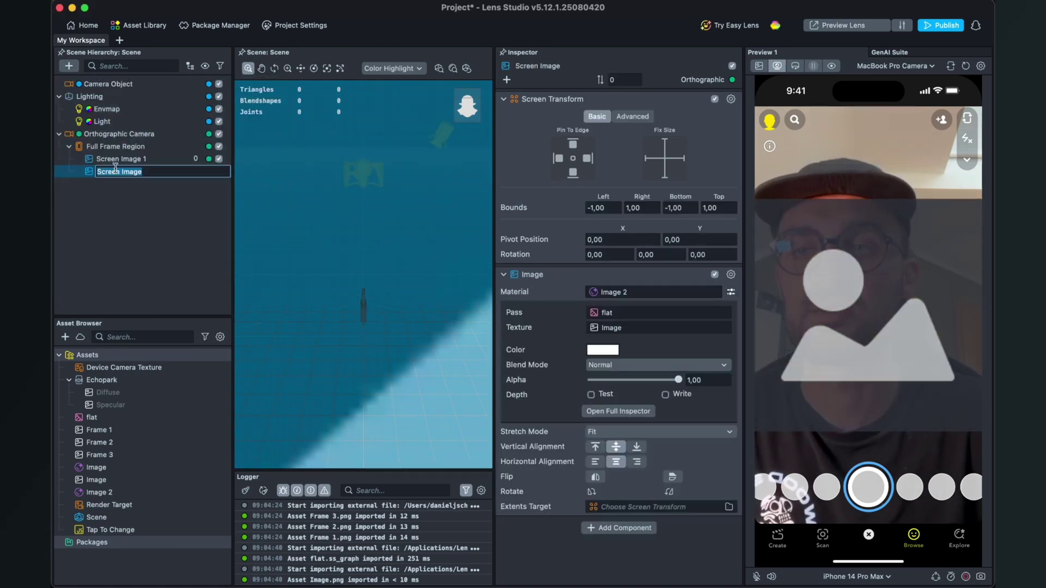
type("2")
key("Return")
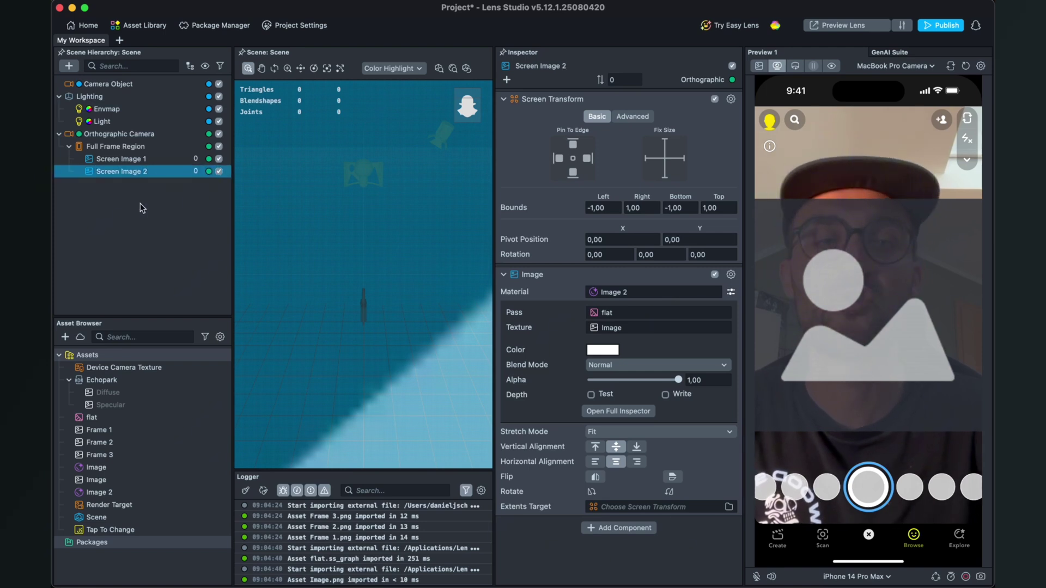
- Add a third Screen Image under Full Frame Region and name it Screen Image 3
left_click(114, 145)
left_click(72, 67)
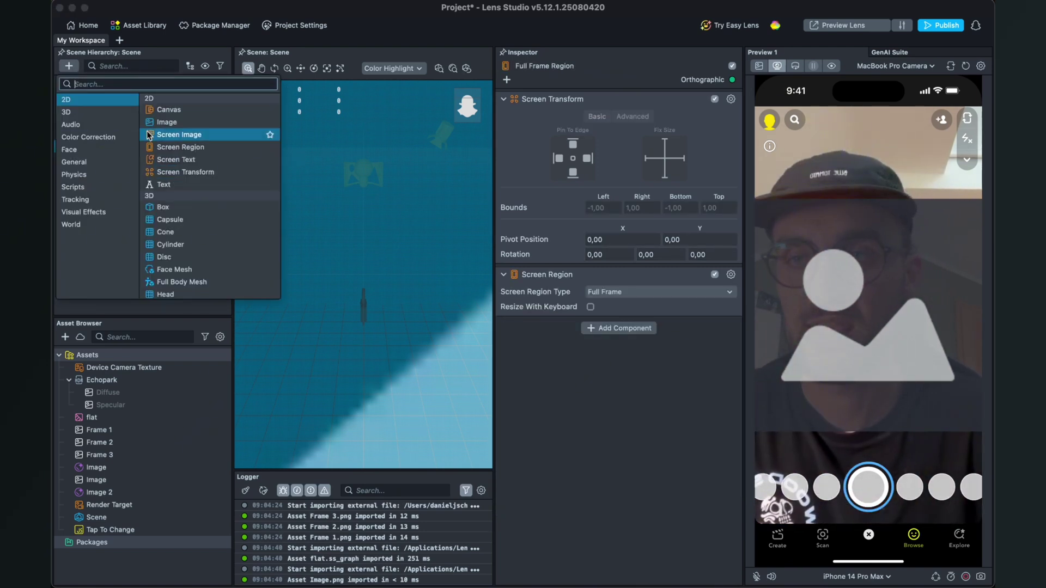
left_click(176, 136)
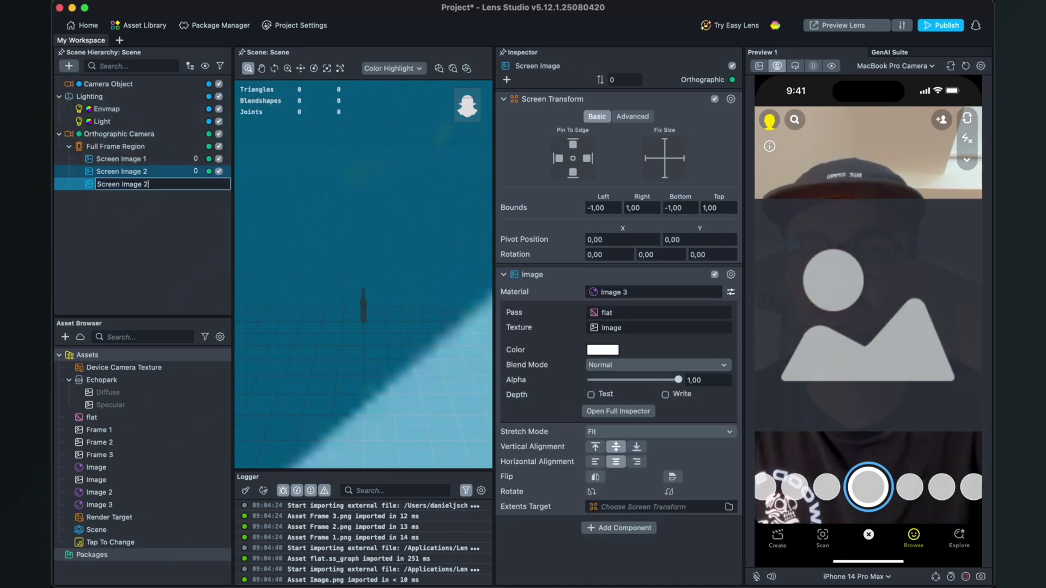
key("Return")
double_click(151, 184)
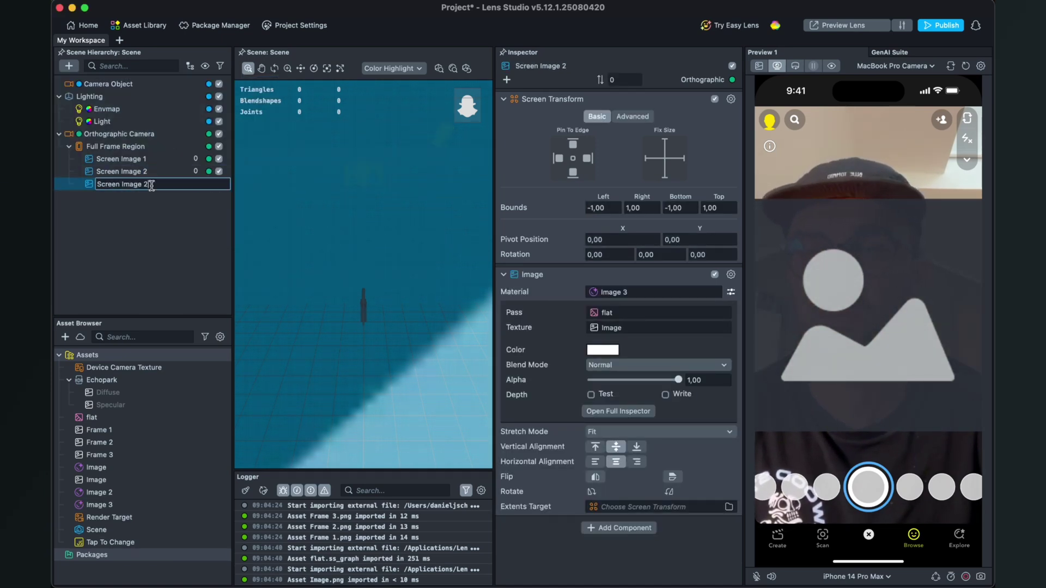
key("BackSpace")
type("3")
key("Return")
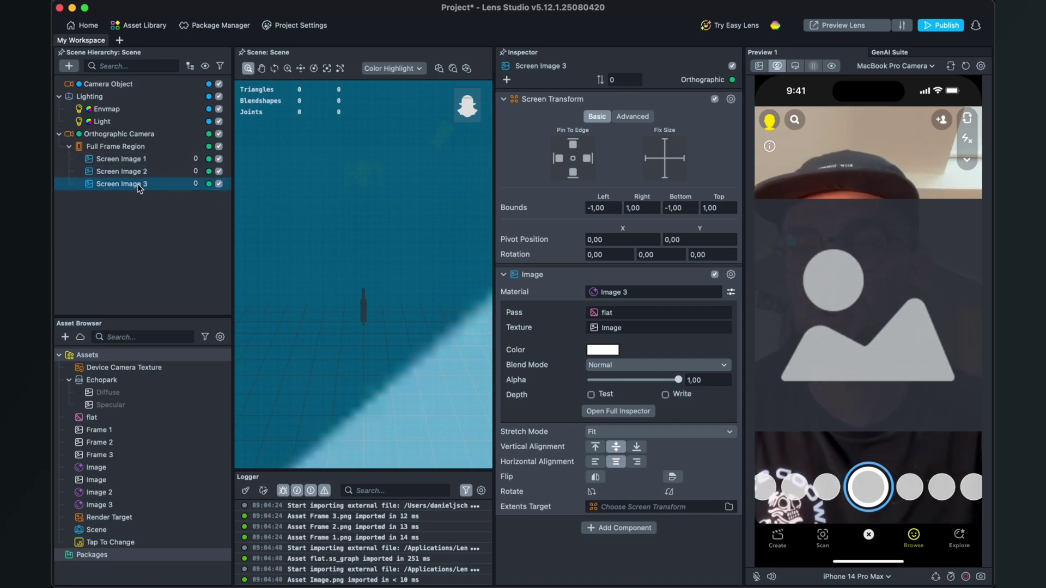
- Set the texture of Screen Image 1 to Frame 1
left_click(146, 163)
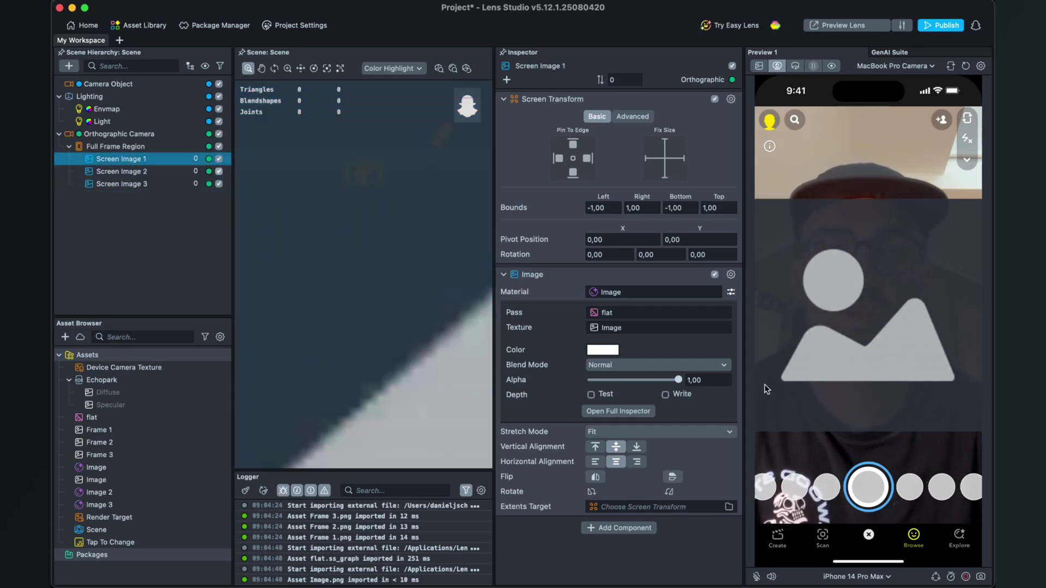
left_click(621, 329)
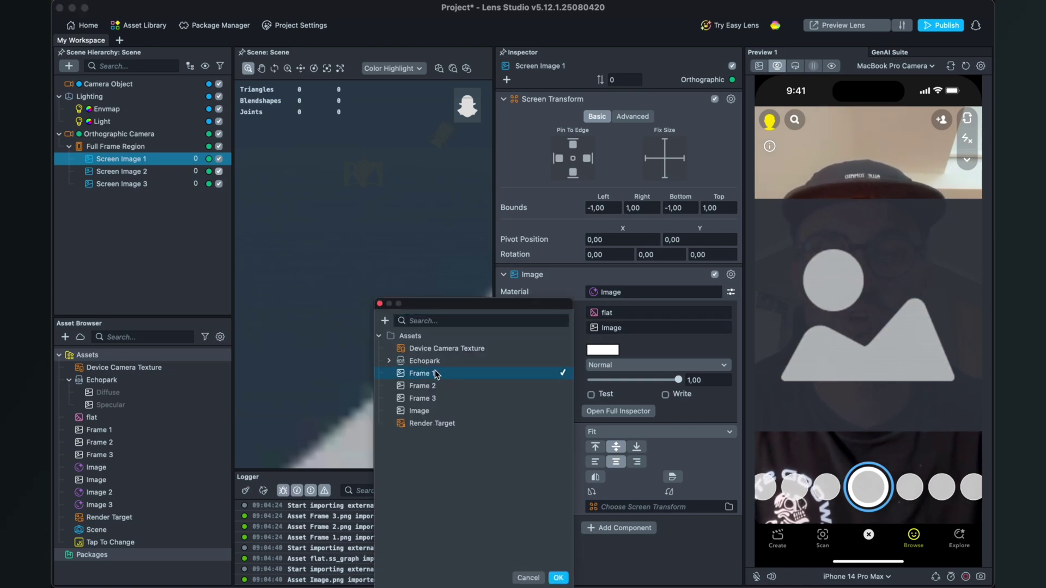
left_click(559, 578)
- Set the texture of Screen Image 2 to Frame 2
key("Down")
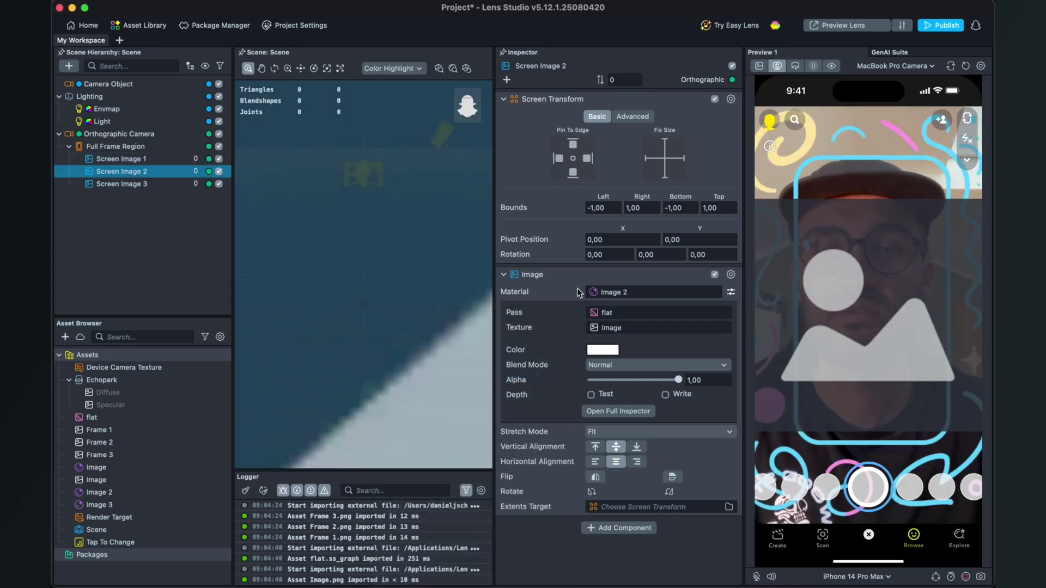
left_click(598, 328)
left_click(461, 384)
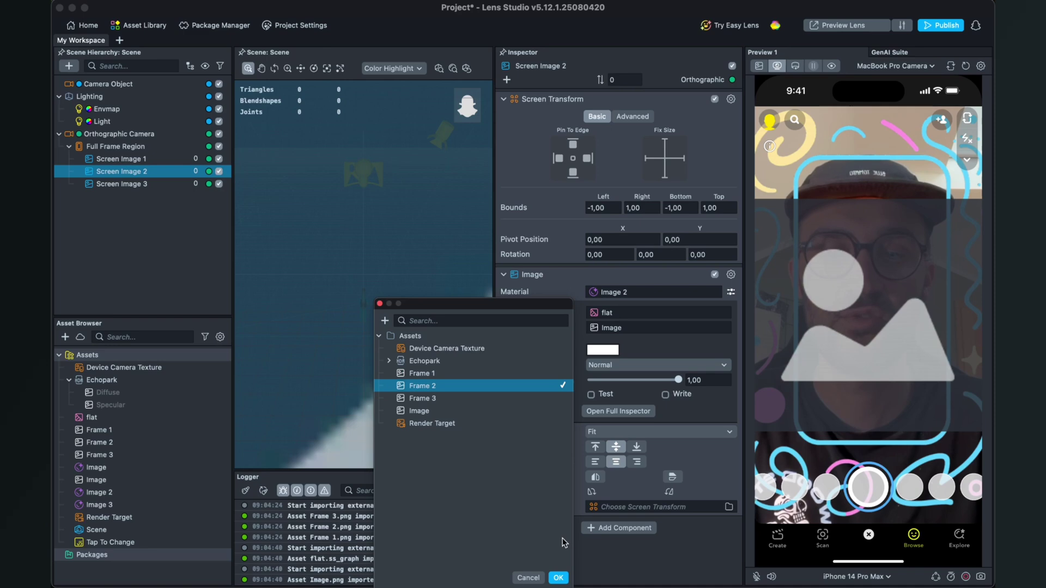
left_click(559, 578)
- Set the texture of Screen Image 3 to Frame 3
key("Down")
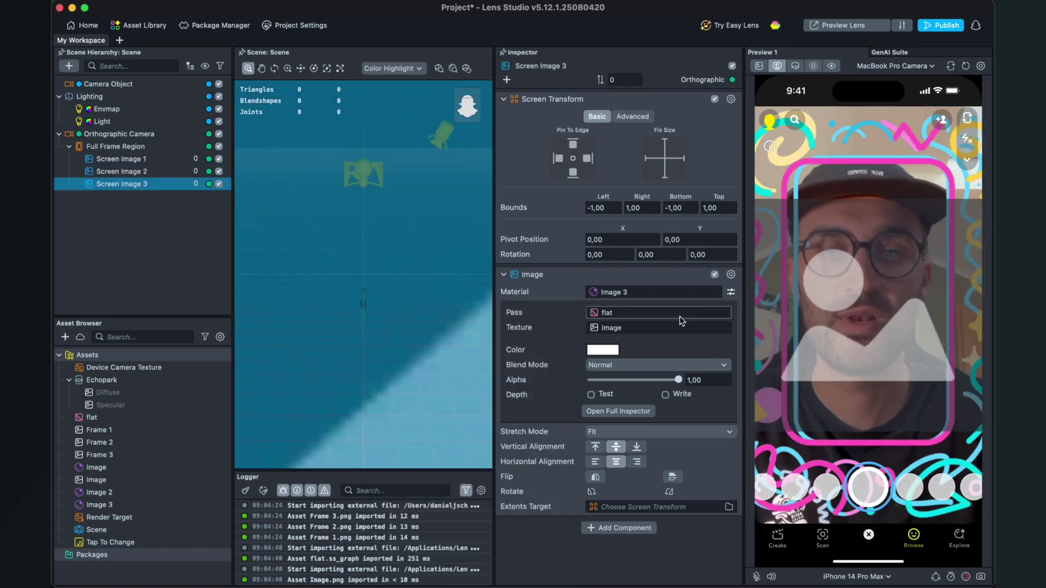
left_click(673, 324)
left_click(463, 399)
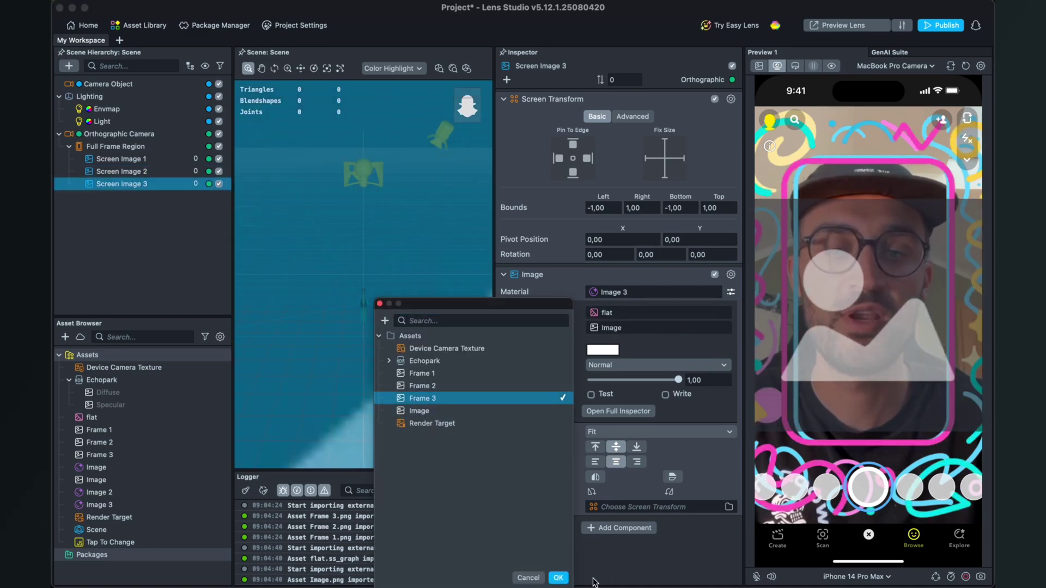
left_click(558, 578)
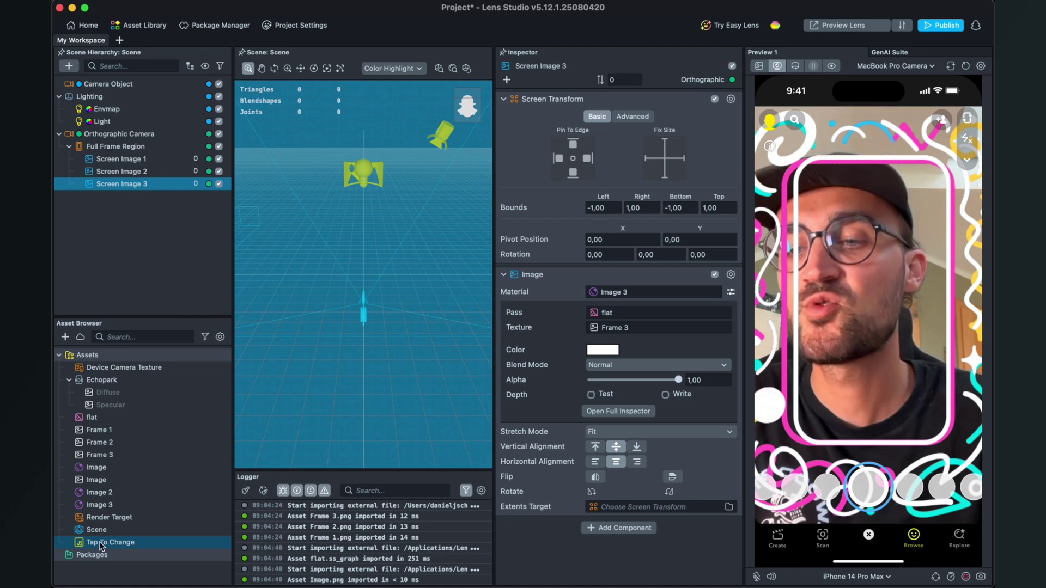
- Place the Tap To Change script from the assets into the scene hierarchy as its own object and select it
left_click_drag(111, 547, 138, 259)
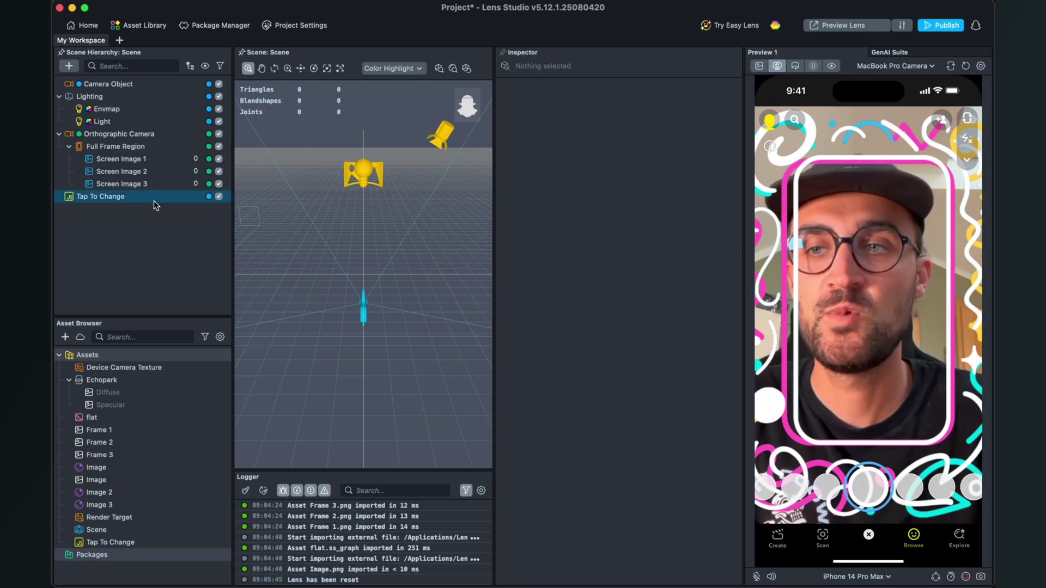
left_click(107, 198)
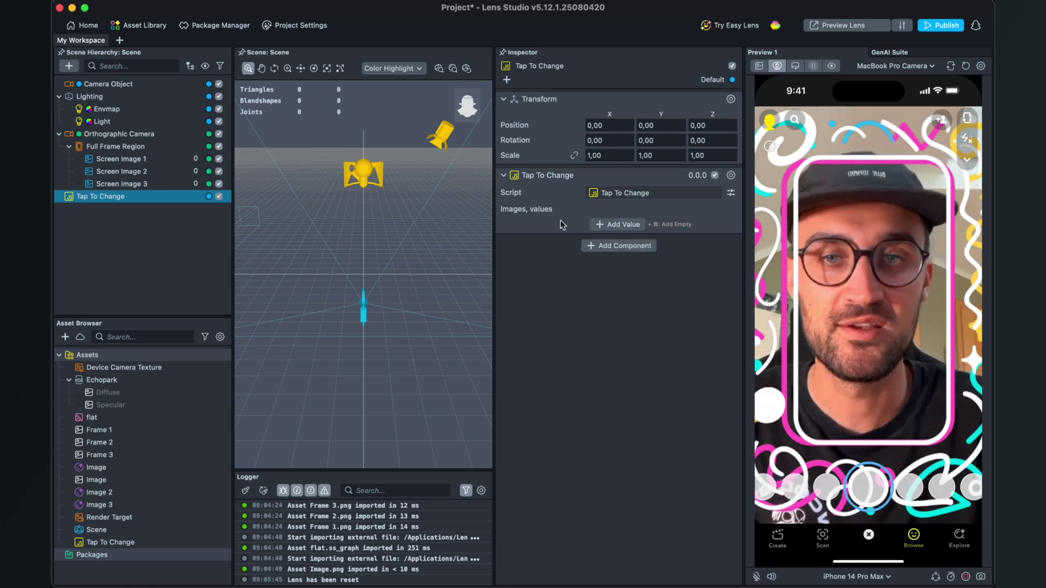
- Add Screen Image 1, 2 and 3 to the script's image values and reorder them so Screen Image 2 comes first
left_click(611, 230)
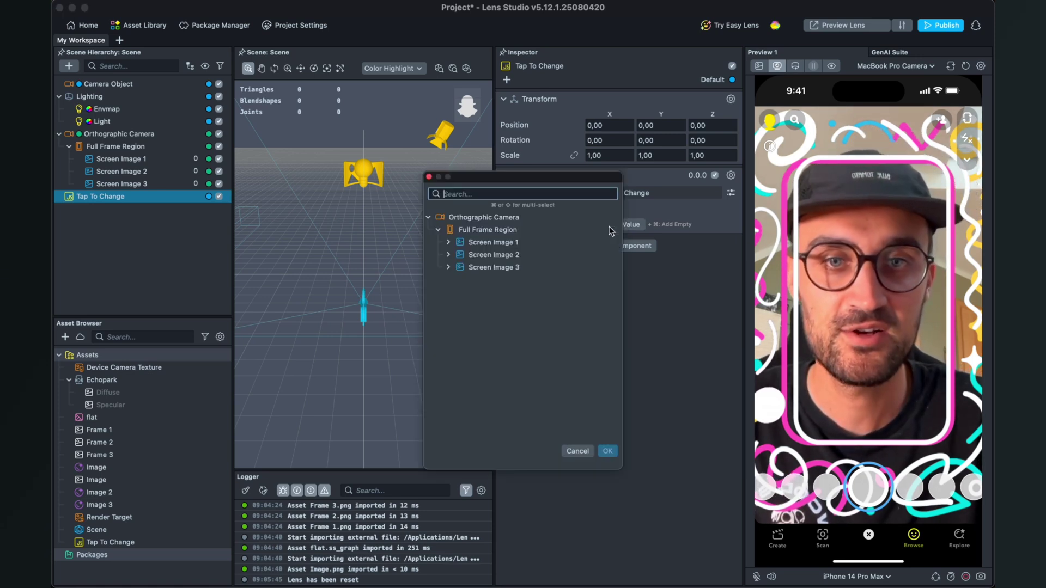
left_click(511, 254, "super")
left_click(511, 267, "super")
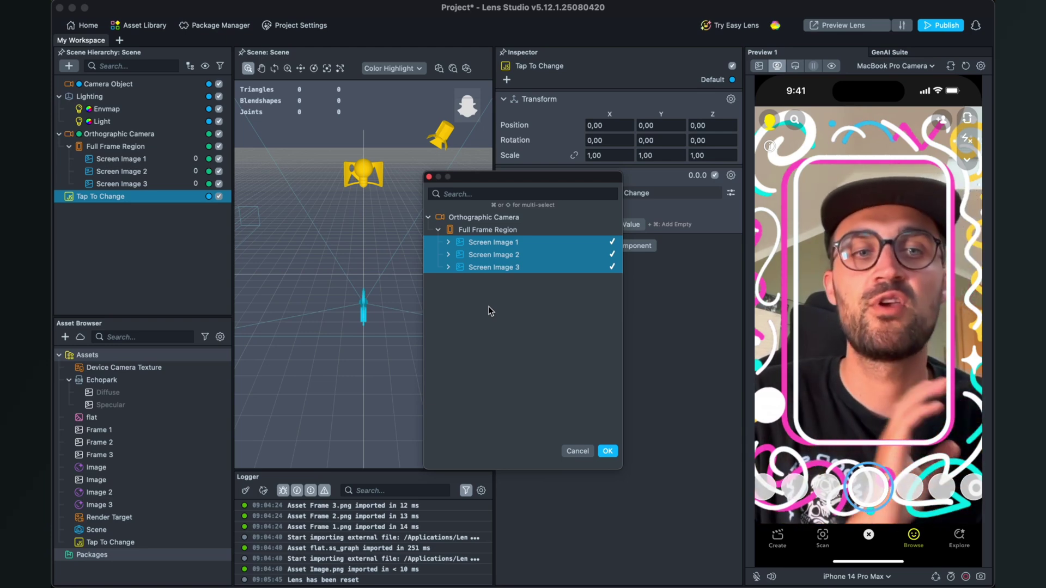
left_click(608, 451)
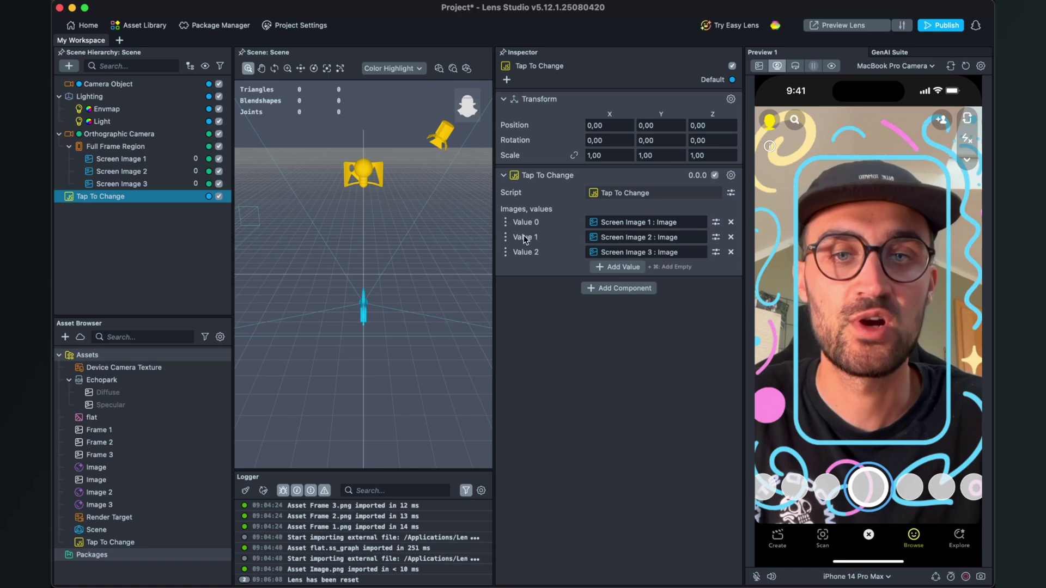
left_click_drag(525, 239, 531, 222)
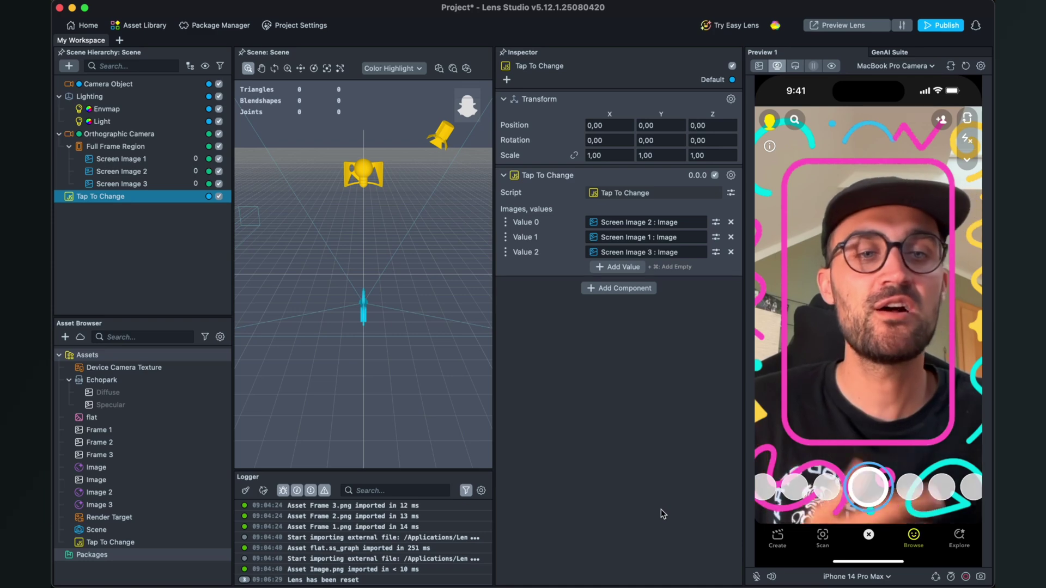
- Test the tap interaction in the lens preview by cycling repeatedly through the three frames
left_click(851, 324)
left_click(851, 323)
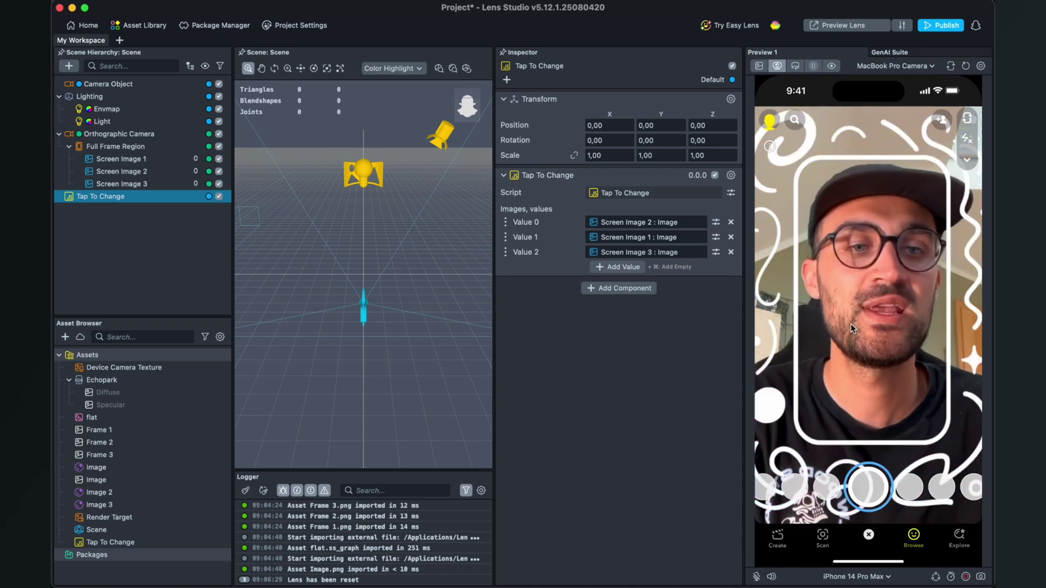
left_click(851, 323)
left_click(851, 323)
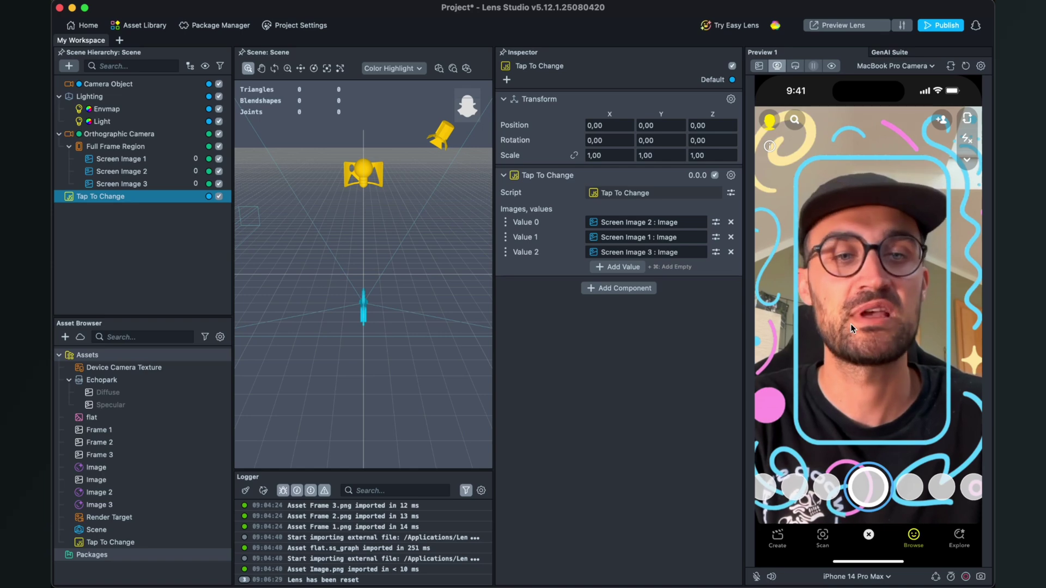
left_click(851, 324)
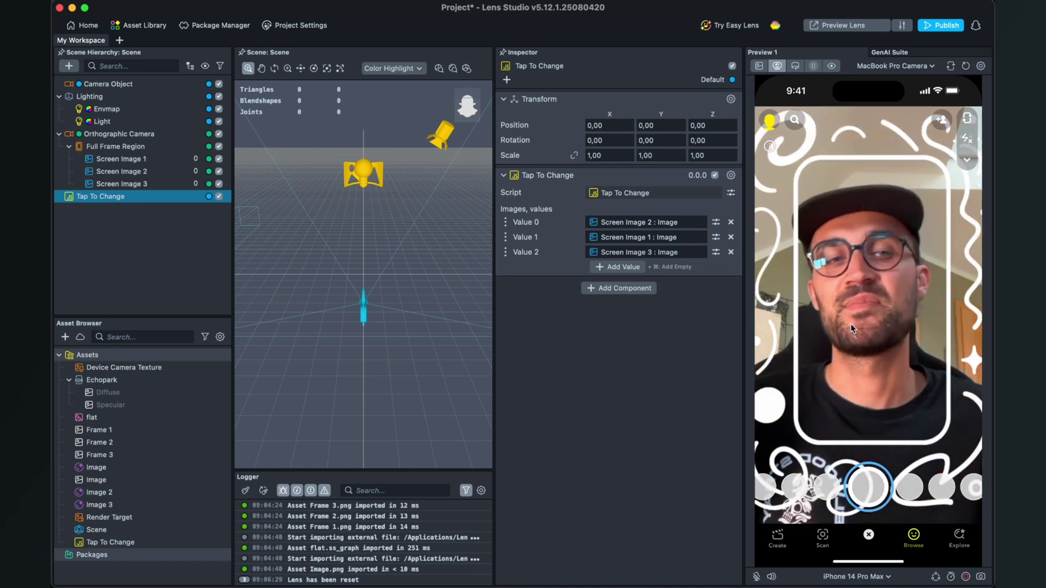